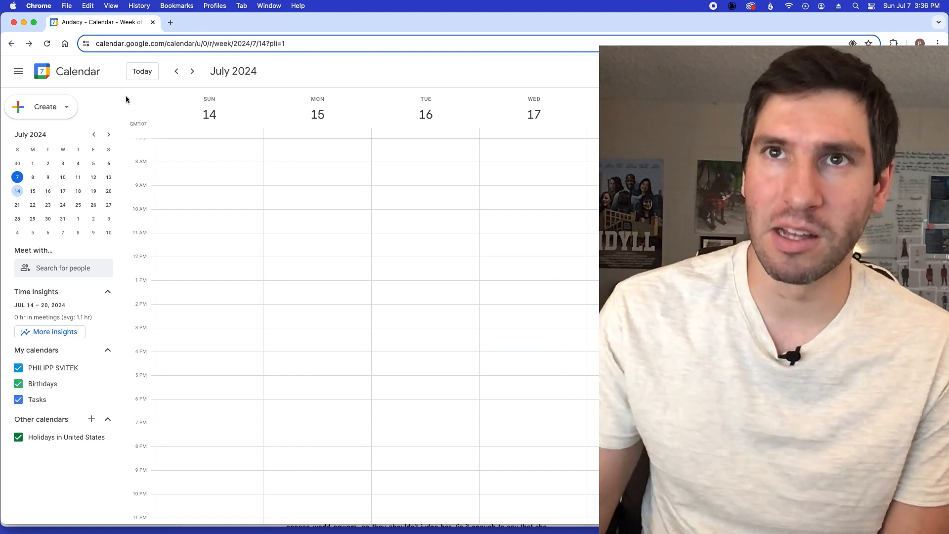
Step: Create a bookable appointment schedule titled "Test" with an appointment duration of 30 minutes
{"action": "left_click", "coordinate": [71, 111]}
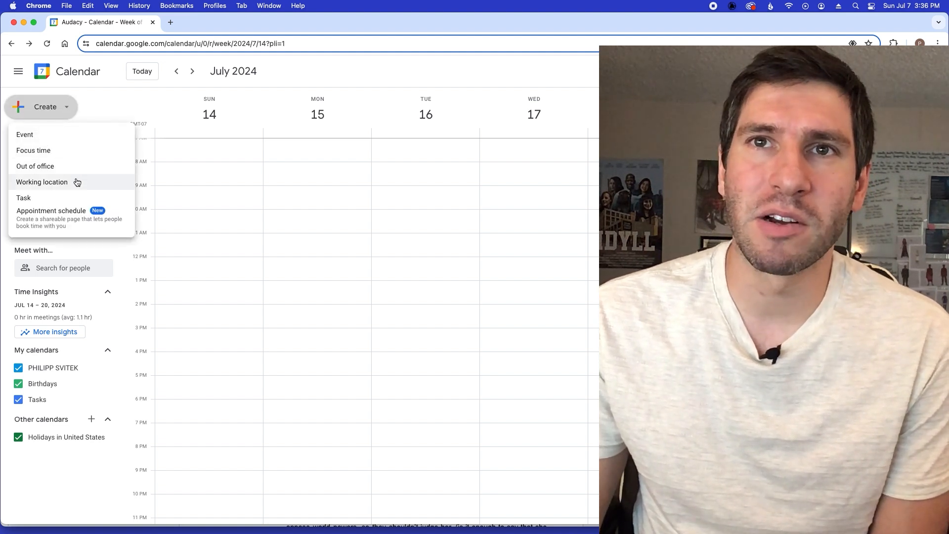
{"action": "left_click", "coordinate": [51, 226]}
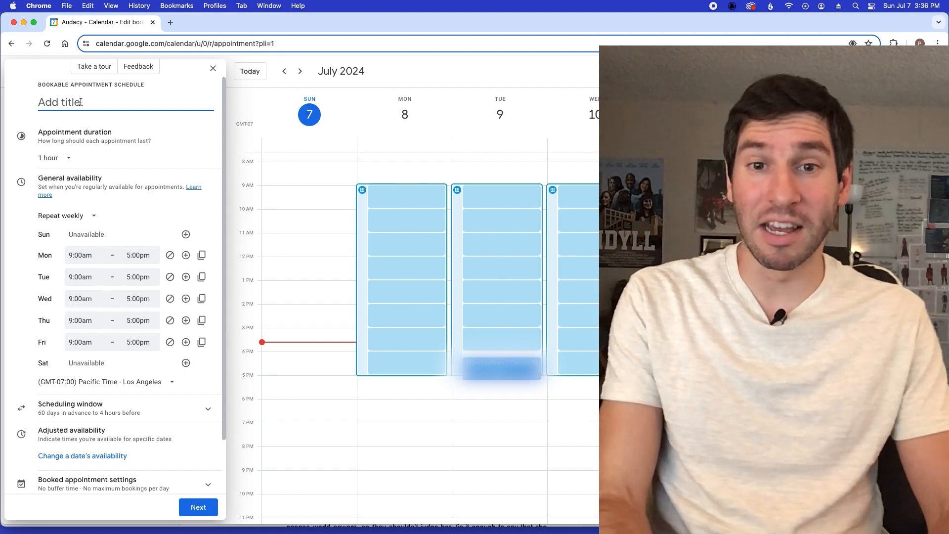
{"action": "type", "text": "T"}
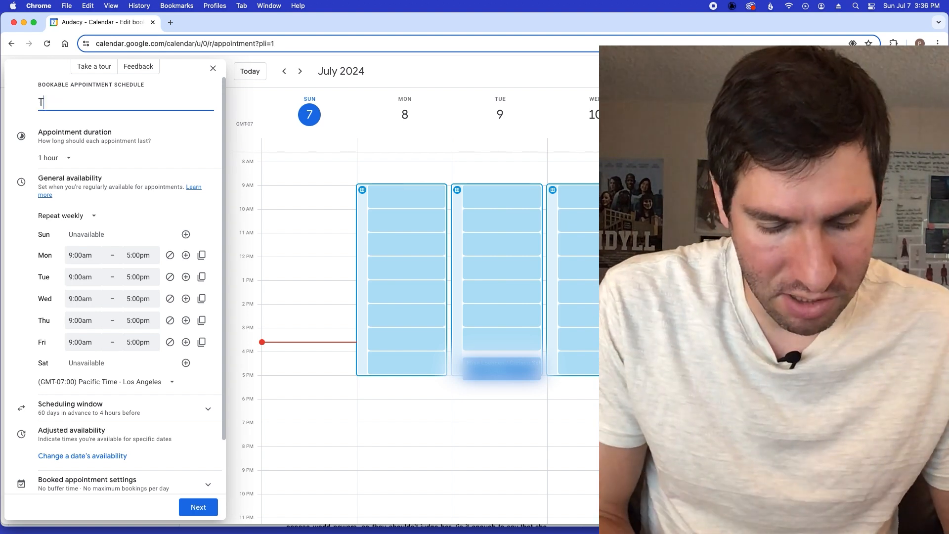
{"action": "type", "text": "est"}
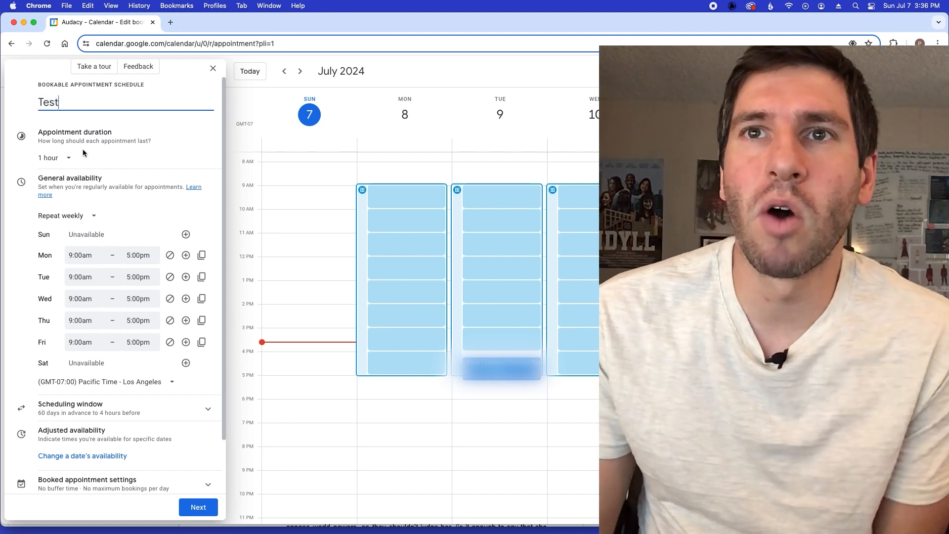
{"action": "left_click", "coordinate": [58, 159]}
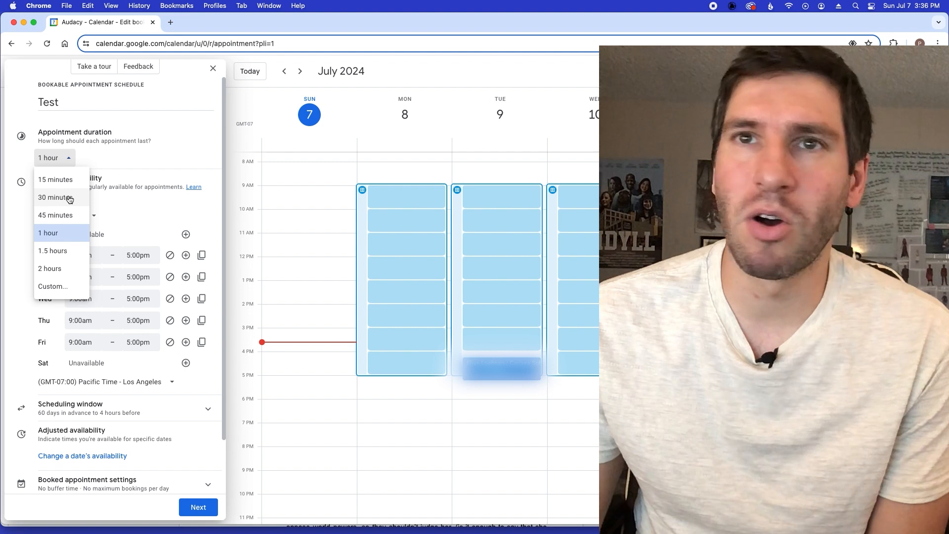
{"action": "left_click", "coordinate": [70, 200]}
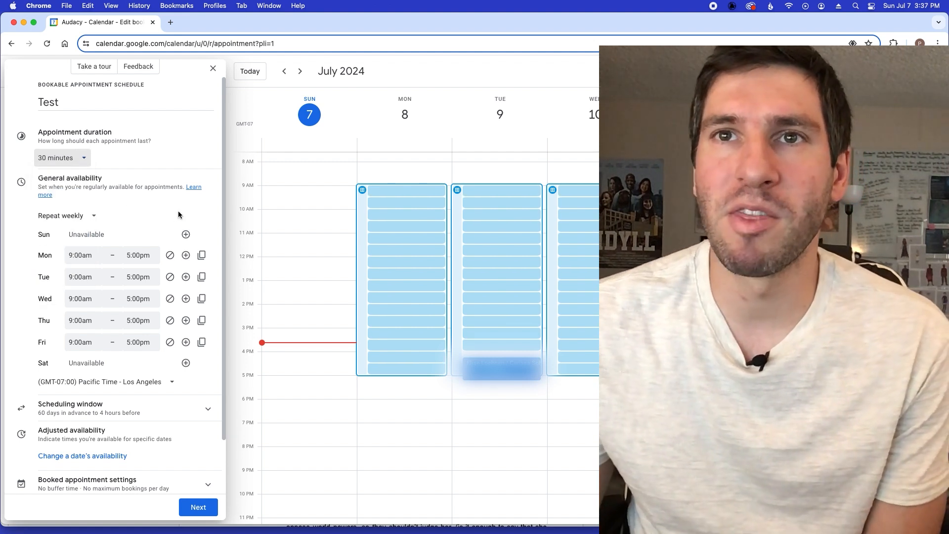
Step: Set Monday's general availability to 10:00am – 4:00pm
{"action": "left_click_drag", "start_coordinate": [223, 210], "coordinate": [224, 241]}
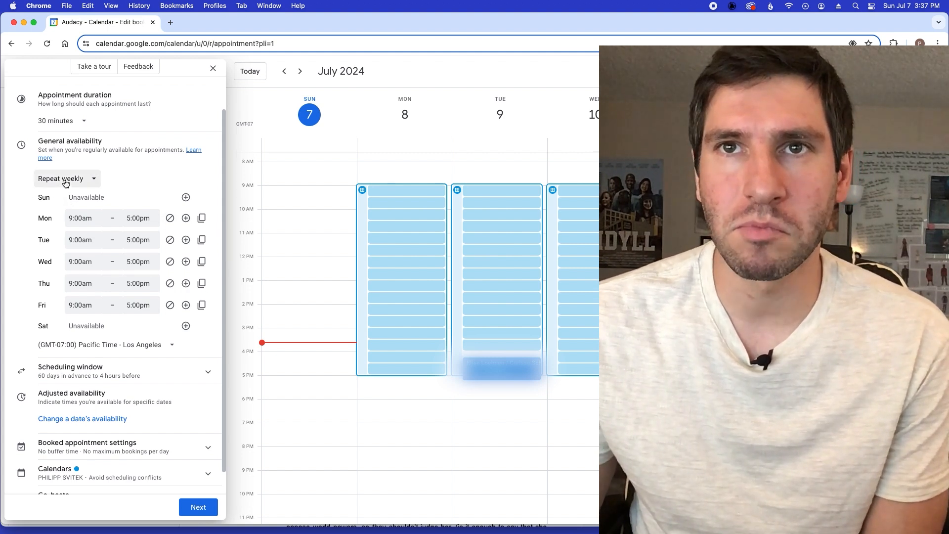
{"action": "left_click", "coordinate": [85, 180]}
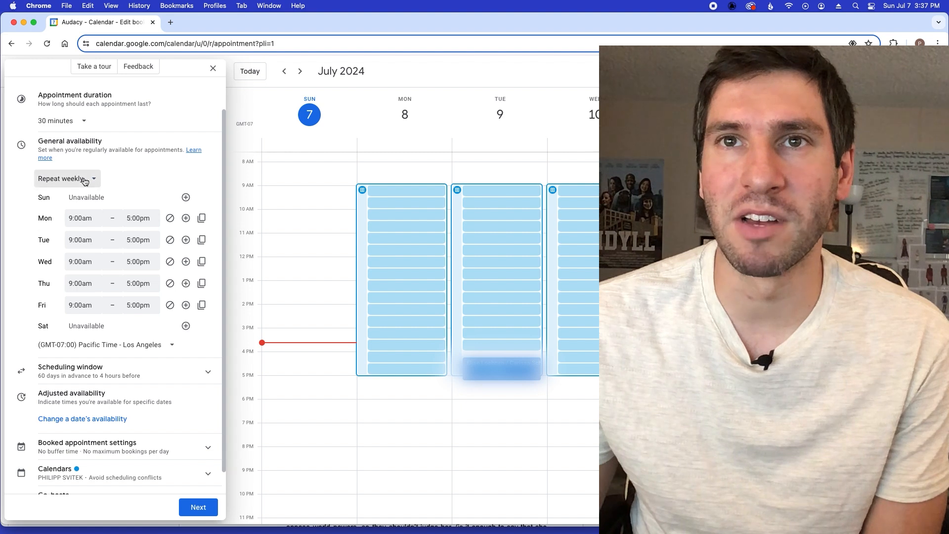
{"action": "left_click", "coordinate": [168, 176]}
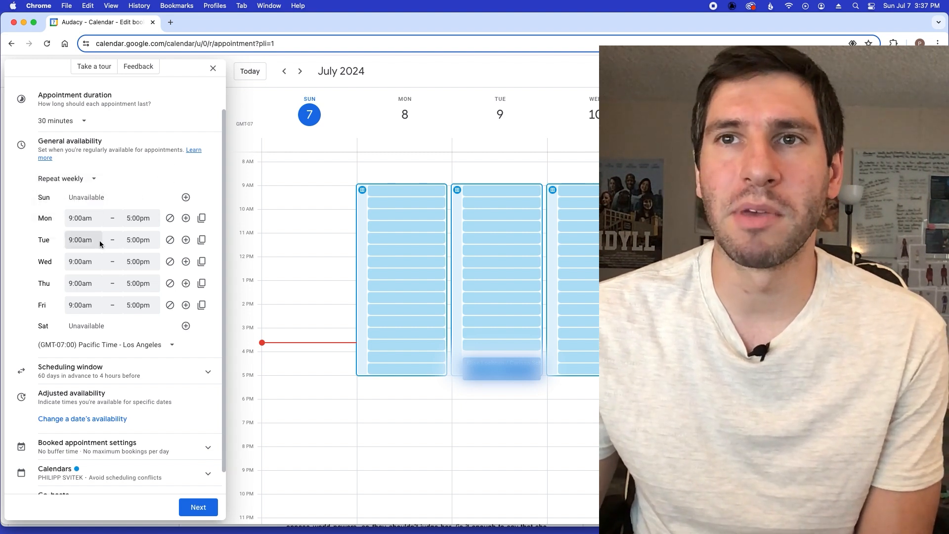
{"action": "left_click", "coordinate": [132, 218]}
{"action": "left_click_drag", "start_coordinate": [214, 279], "coordinate": [214, 276]}
{"action": "left_click", "coordinate": [143, 267]}
{"action": "left_click", "coordinate": [101, 223]}
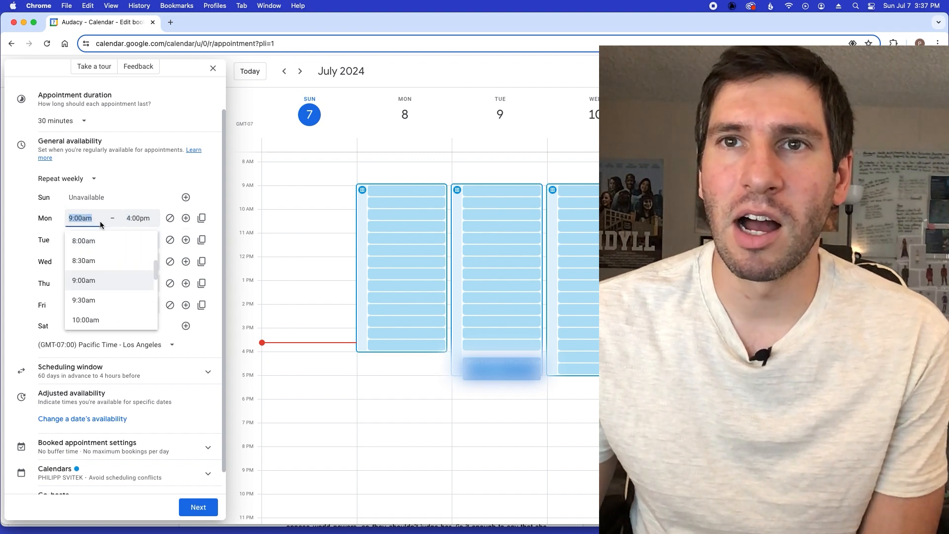
{"action": "left_click", "coordinate": [100, 321]}
Step: Set the general availability for Tuesday and Wednesday to 10:00am – 4:00pm
{"action": "left_click", "coordinate": [86, 243]}
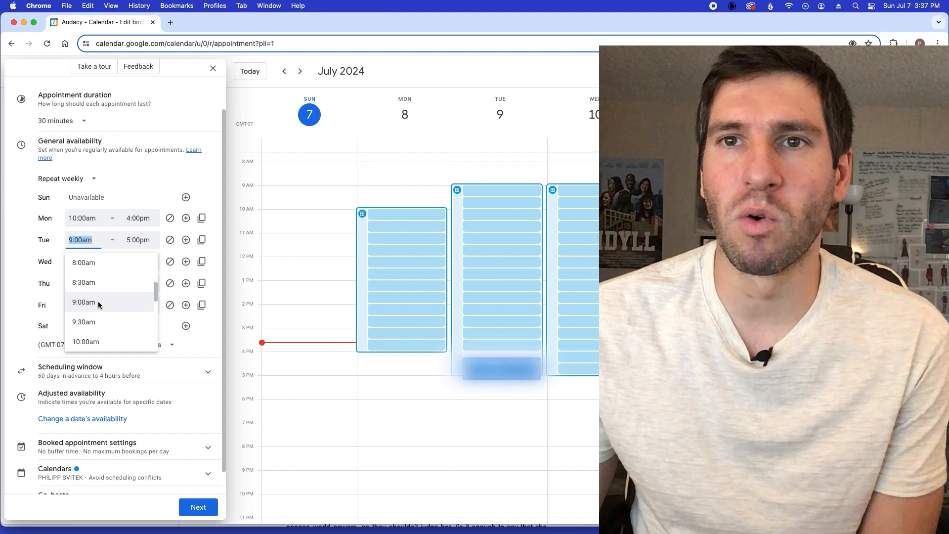
{"action": "left_click", "coordinate": [89, 341]}
{"action": "left_click", "coordinate": [135, 243]}
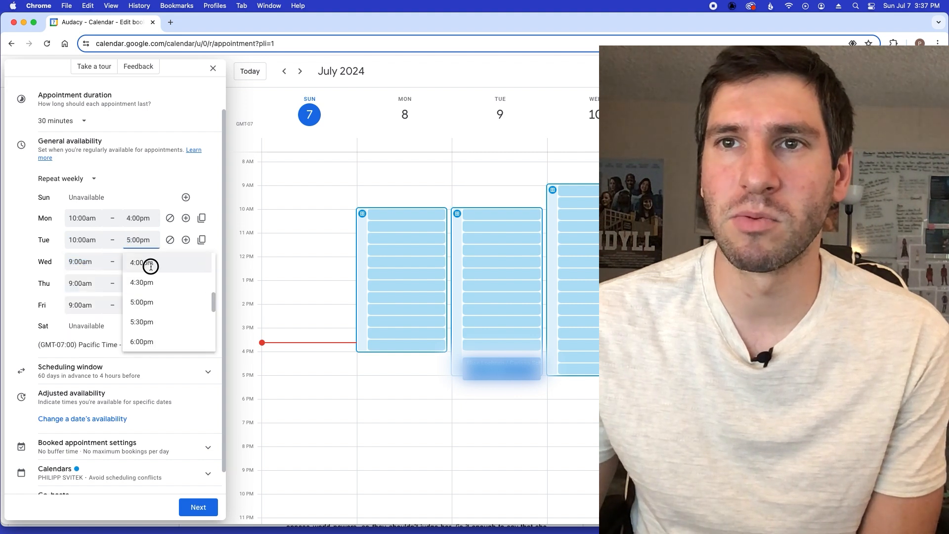
{"action": "left_click", "coordinate": [149, 265]}
{"action": "left_click", "coordinate": [85, 262]}
{"action": "left_click", "coordinate": [86, 363]}
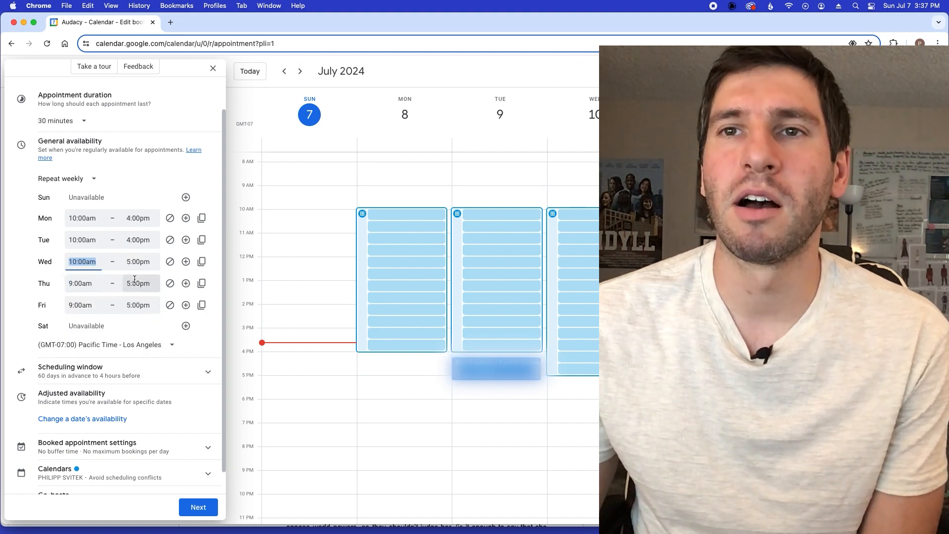
{"action": "left_click", "coordinate": [138, 261]}
{"action": "left_click", "coordinate": [141, 284]}
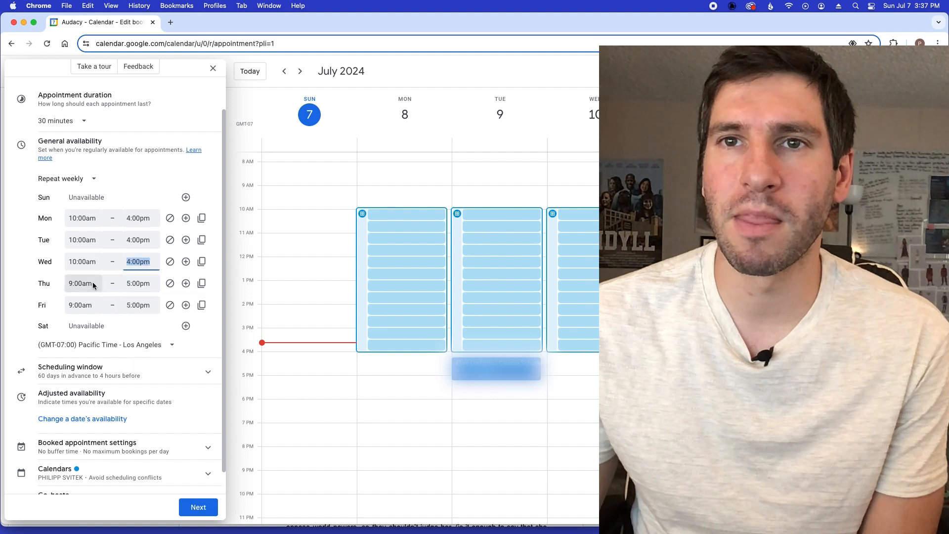
Step: Set the general availability for Thursday and Friday to 10:00am – 4:00pm
{"action": "left_click", "coordinate": [82, 283]}
{"action": "left_click", "coordinate": [100, 381]}
{"action": "left_click", "coordinate": [134, 284]}
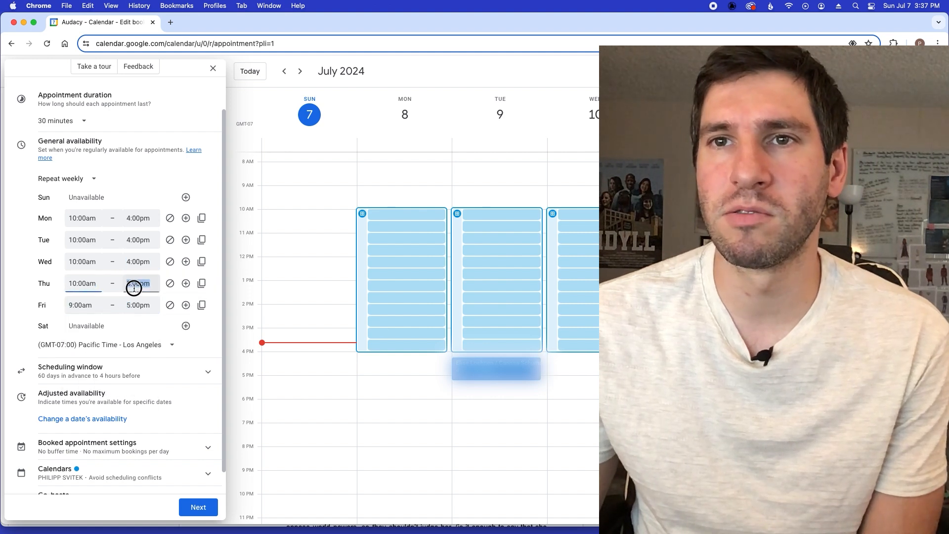
{"action": "left_click", "coordinate": [141, 306]}
{"action": "left_click", "coordinate": [80, 304]}
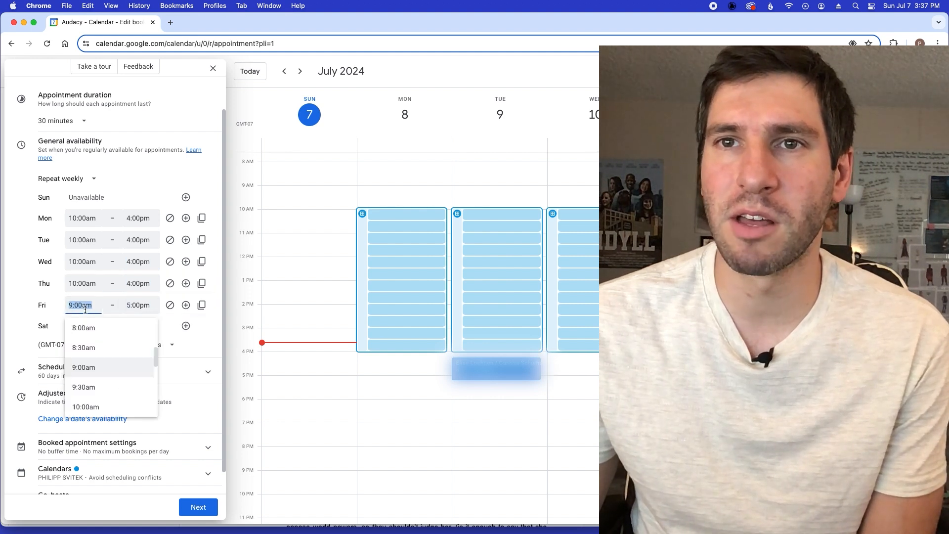
{"action": "left_click", "coordinate": [120, 405]}
{"action": "left_click", "coordinate": [138, 305]}
{"action": "left_click", "coordinate": [148, 330]}
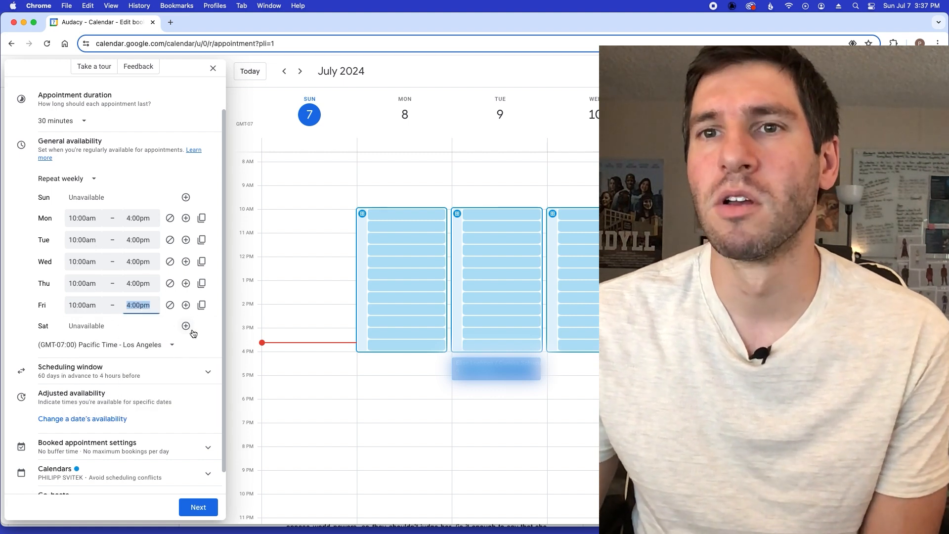
Step: Limit bookings to a maximum of 30 days in advance in the scheduling window and continue to the booking page details
{"action": "left_click_drag", "start_coordinate": [221, 325], "coordinate": [226, 371]}
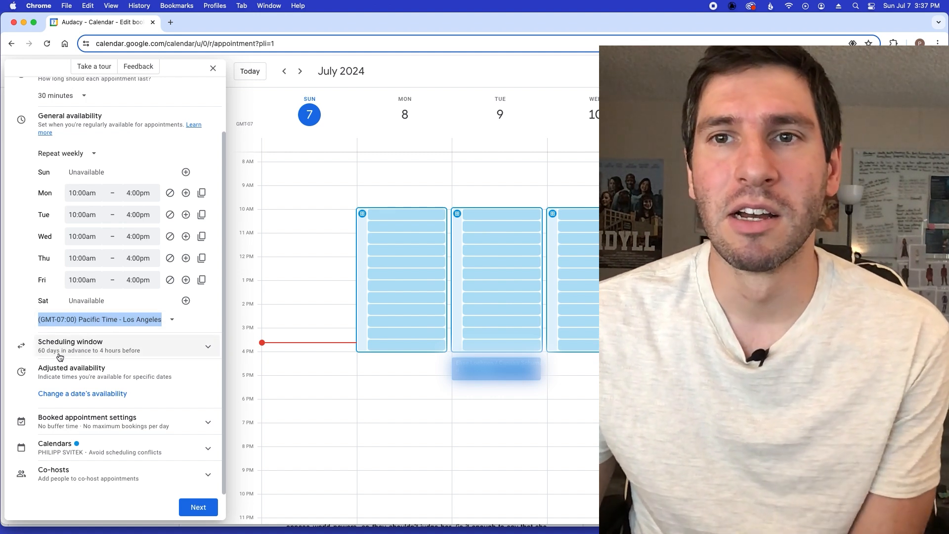
{"action": "left_click", "coordinate": [199, 353]}
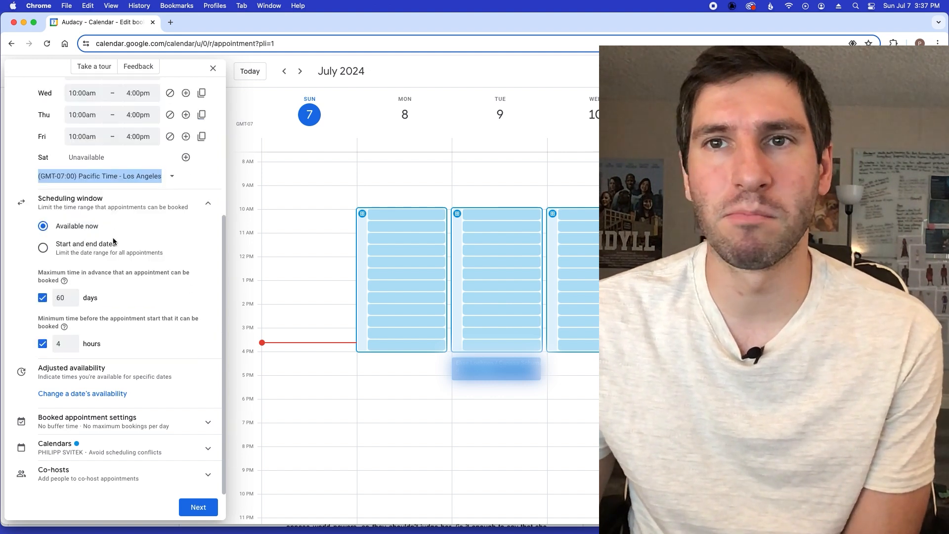
{"action": "left_click", "coordinate": [58, 298]}
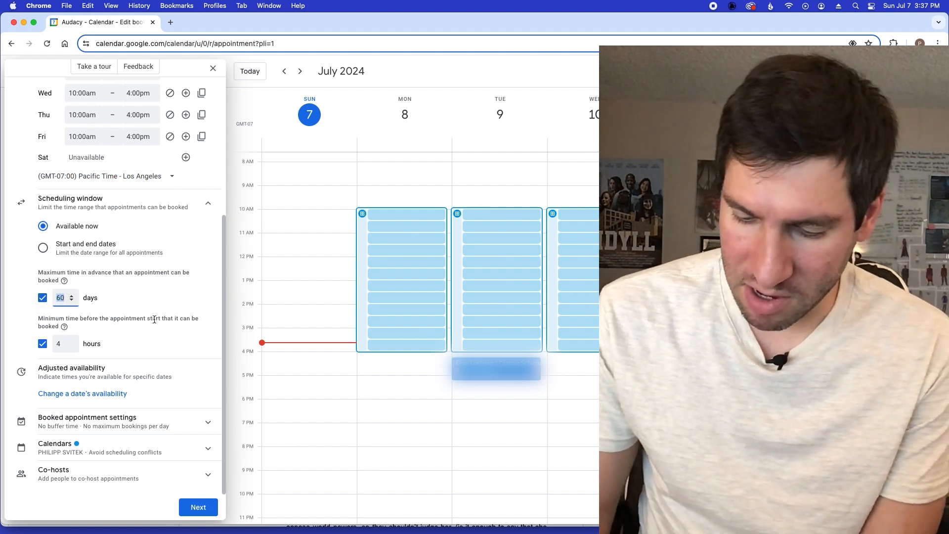
{"action": "type", "text": "30"}
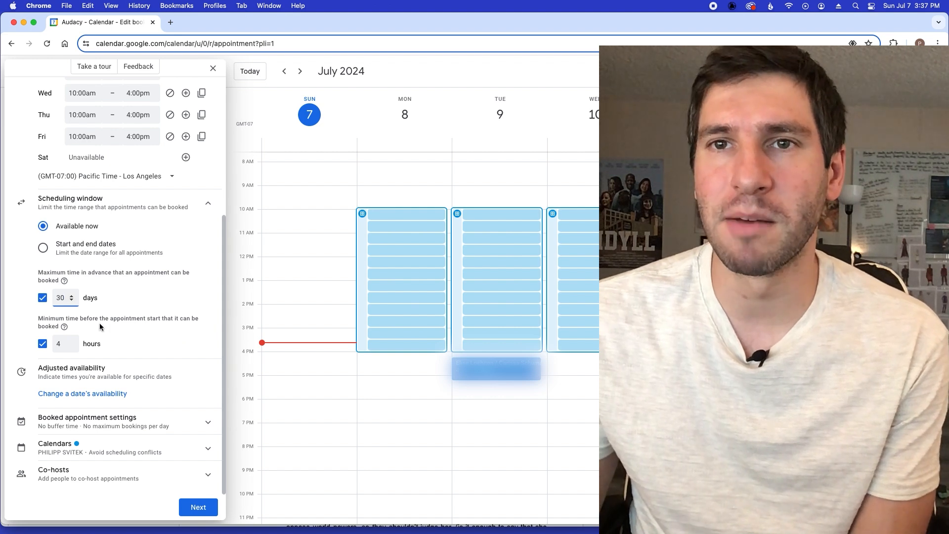
{"action": "left_click", "coordinate": [133, 340]}
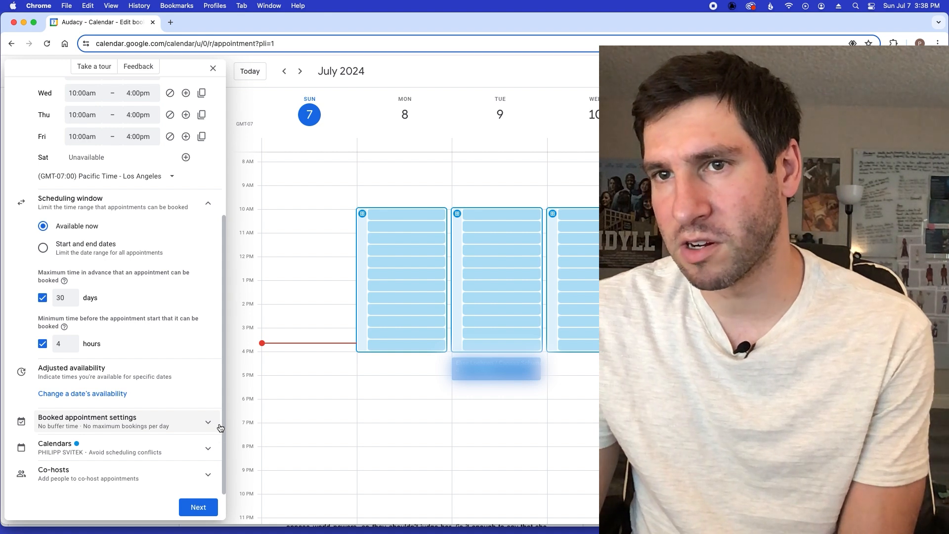
{"action": "left_click", "coordinate": [196, 509]}
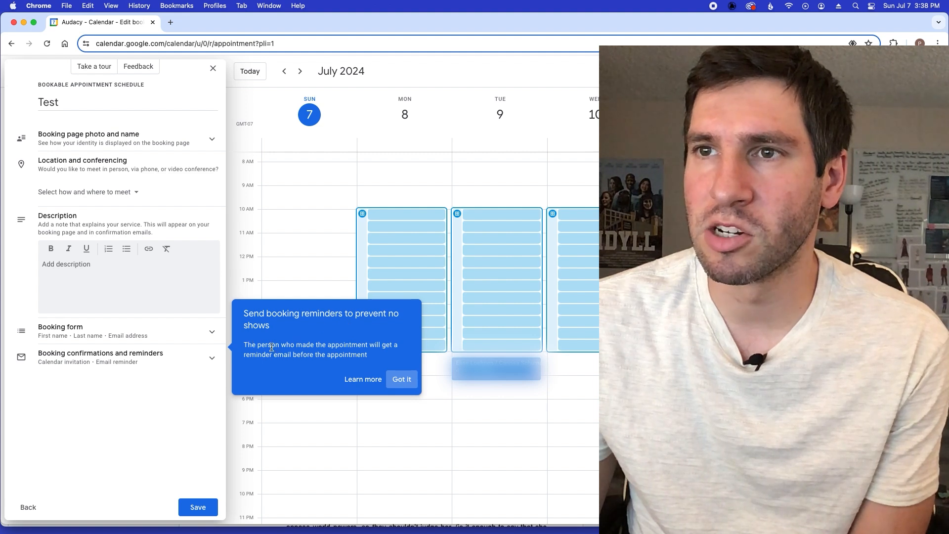
{"action": "left_click", "coordinate": [400, 383]}
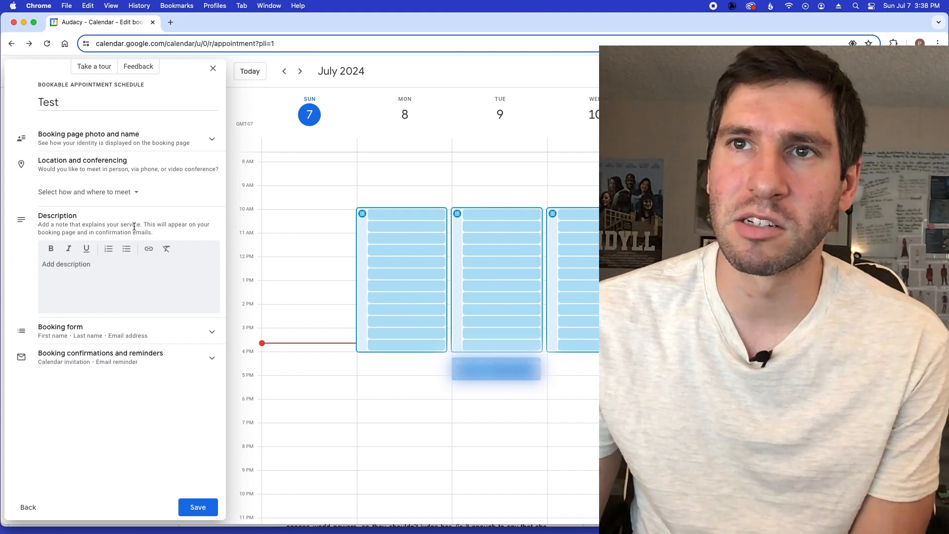
Step: Review the description field and the location and conferencing choices for the appointments
{"action": "left_click", "coordinate": [68, 279]}
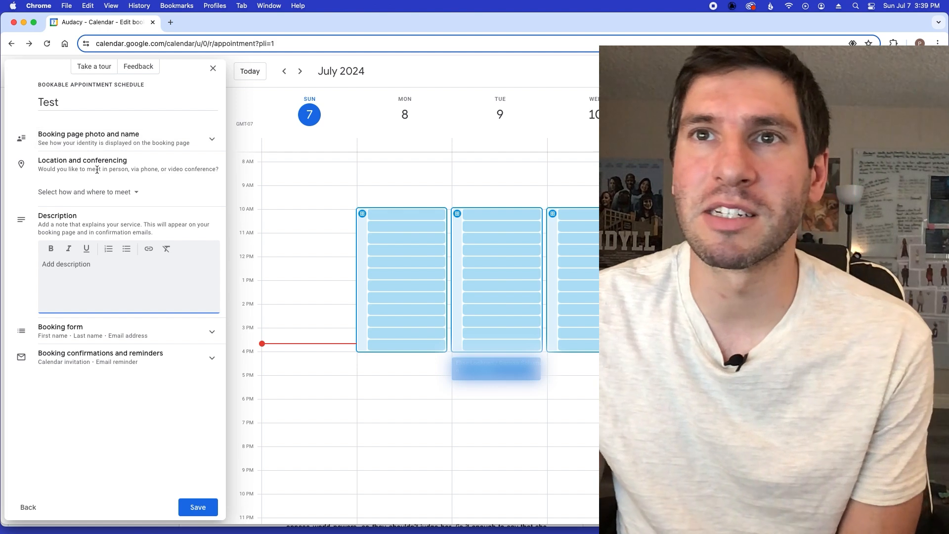
{"action": "left_click_drag", "start_coordinate": [58, 169], "coordinate": [119, 176]}
{"action": "left_click", "coordinate": [65, 164]}
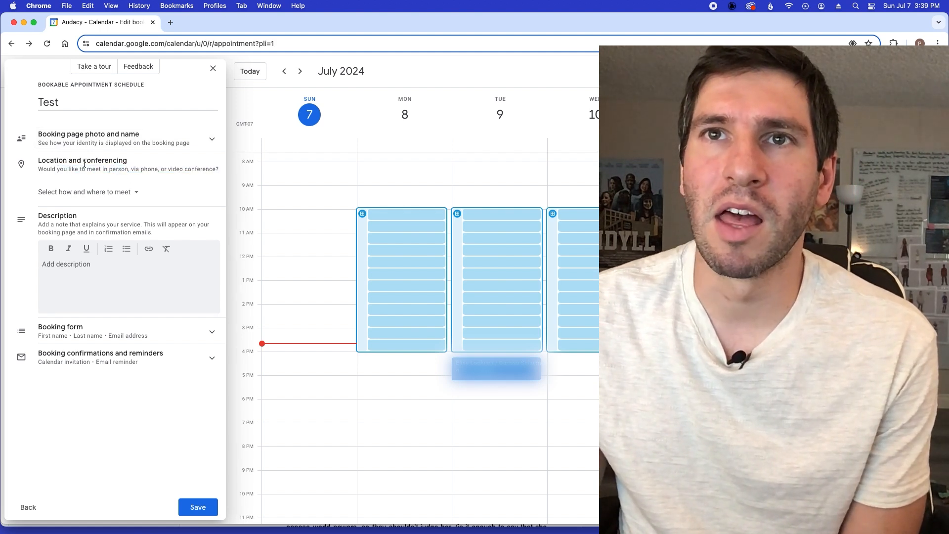
{"action": "left_click", "coordinate": [114, 194]}
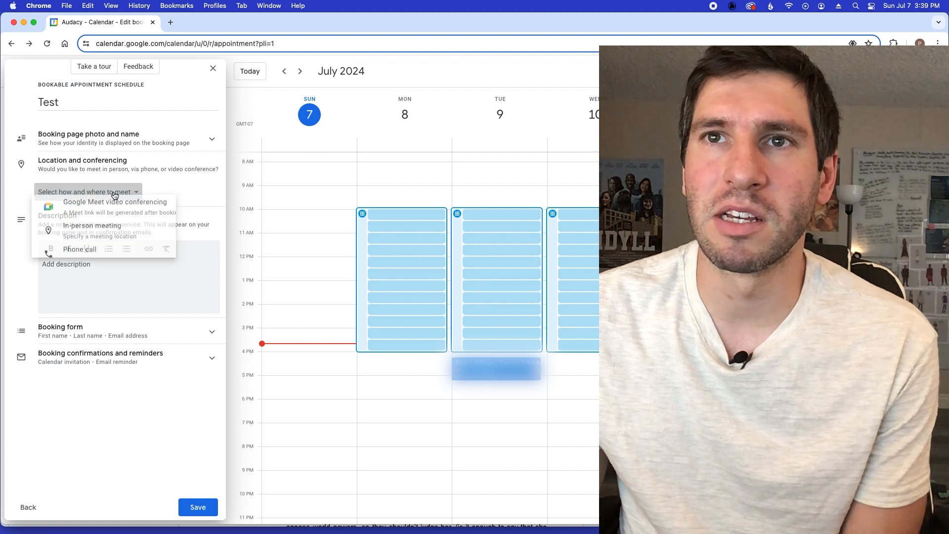
{"action": "left_click", "coordinate": [188, 185]}
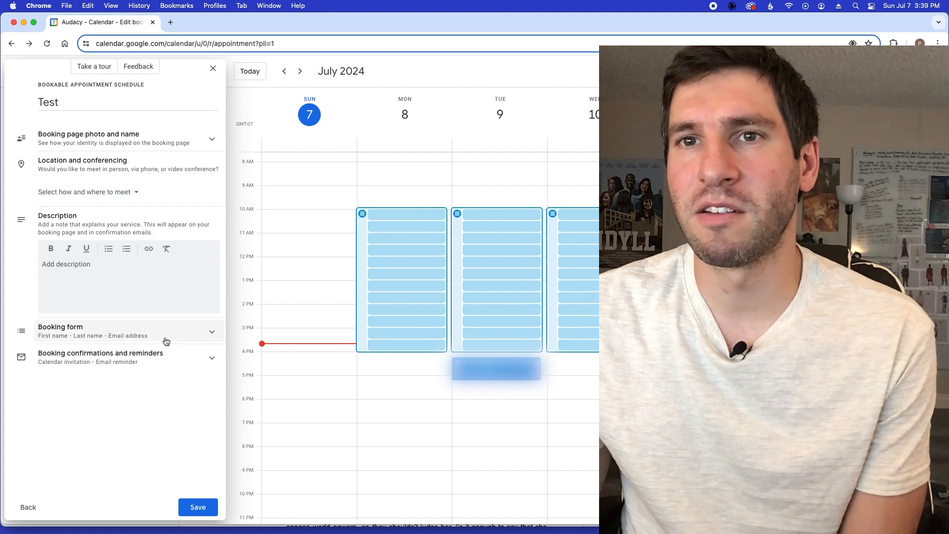
Step: Save the Test appointment schedule and open its booking page
{"action": "left_click", "coordinate": [189, 511]}
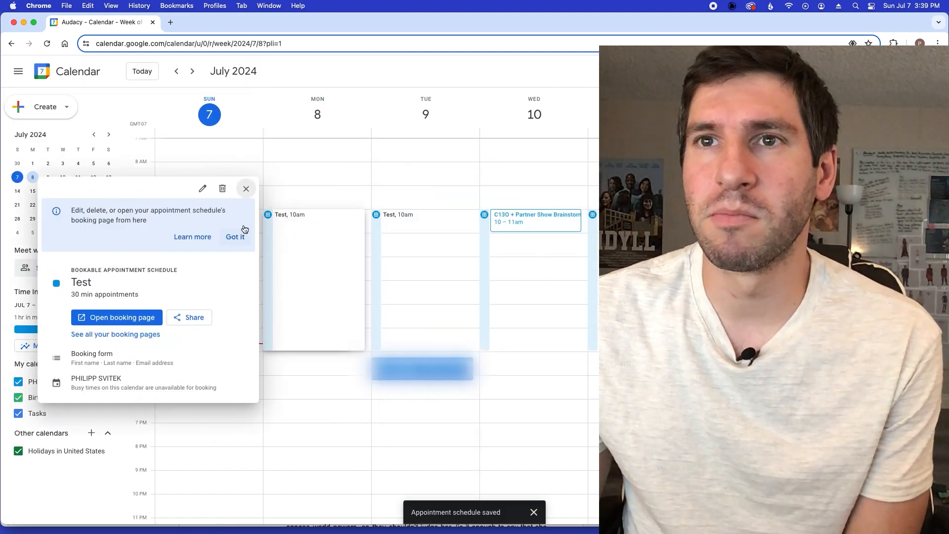
{"action": "left_click", "coordinate": [139, 319]}
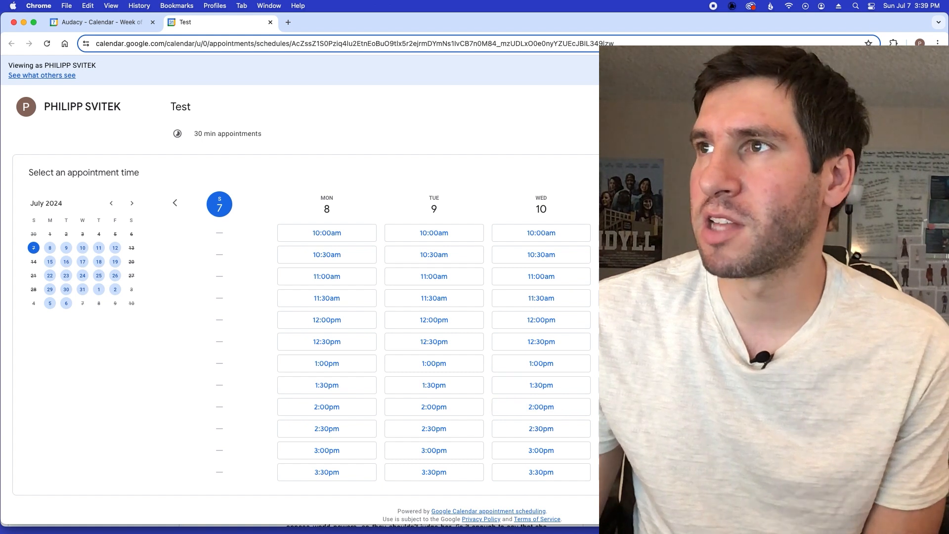
Step: Look through the bookable time slots on the booking page week by week up to the week of July 28
{"action": "left_click", "coordinate": [908, 203]}
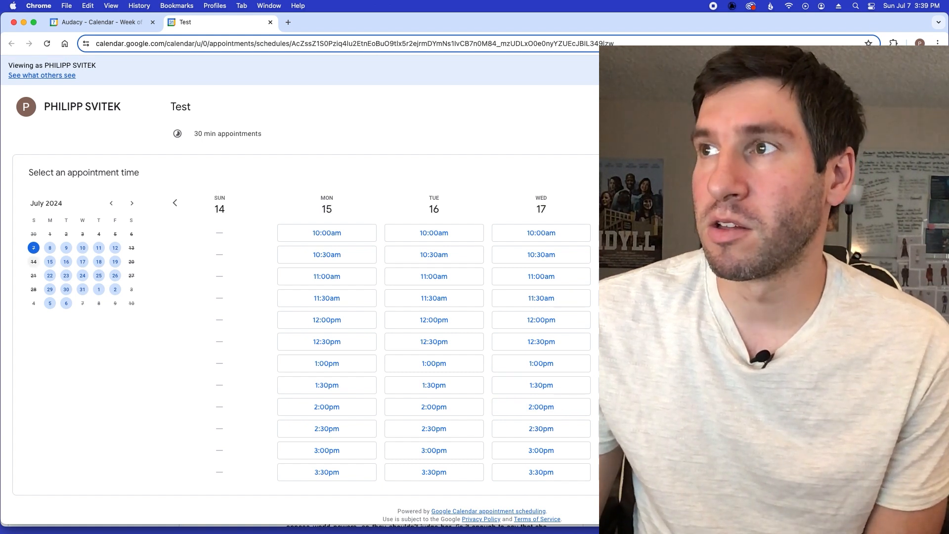
{"action": "left_click", "coordinate": [907, 203]}
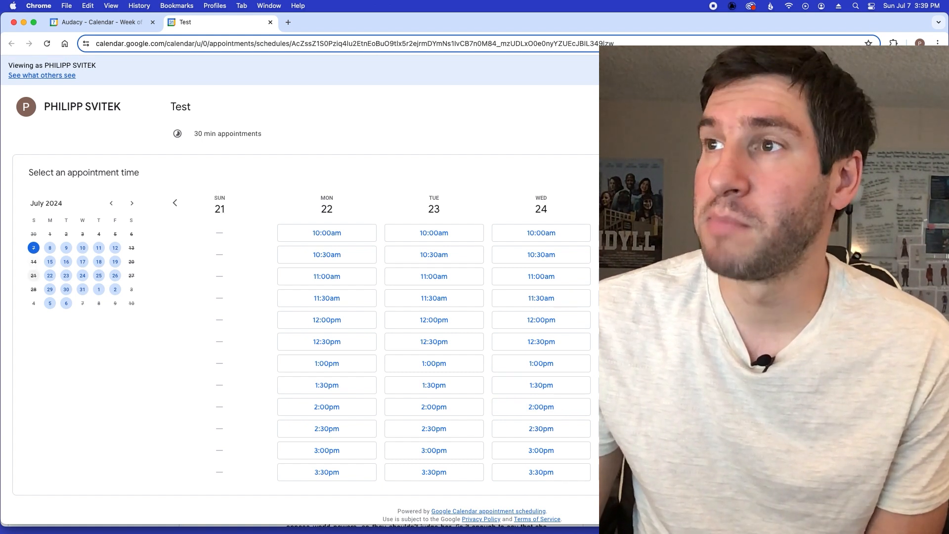
{"action": "left_click", "coordinate": [907, 202]}
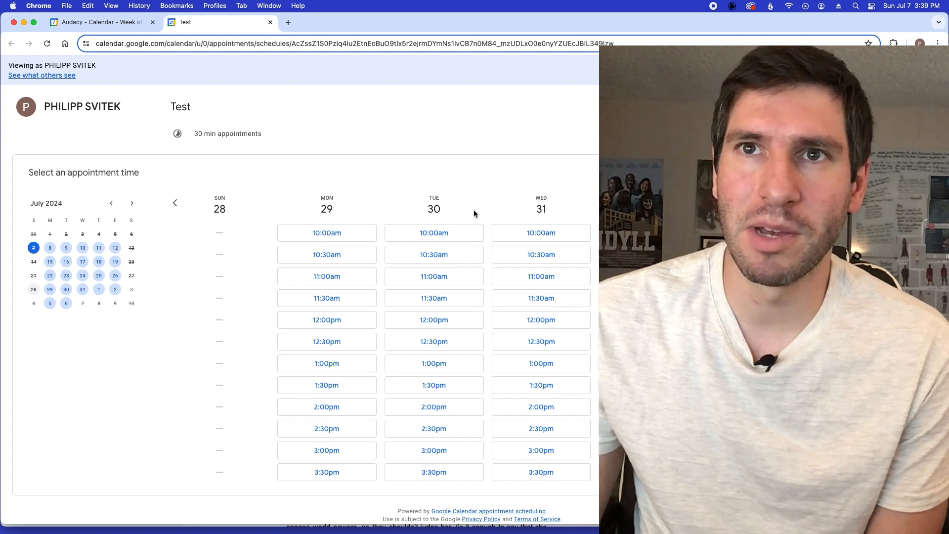